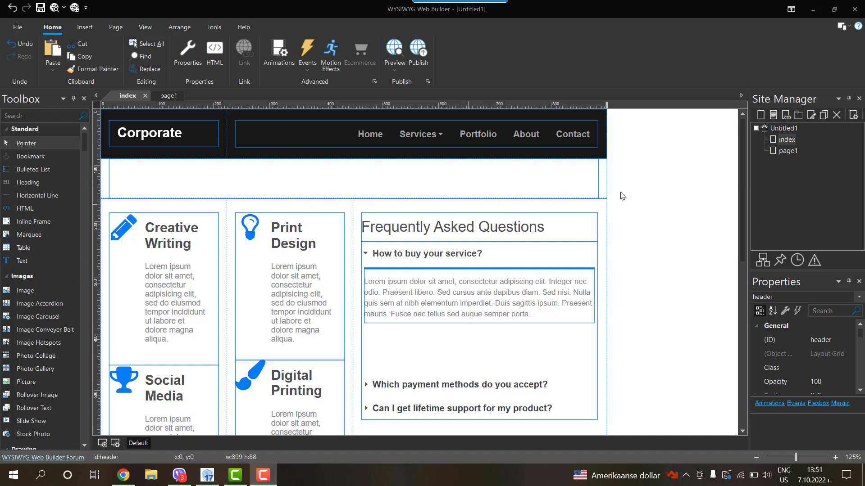
# Examine the index and page1 layouts, comparing their header, content area and footer
pyautogui.scroll(-5, 352, 202)
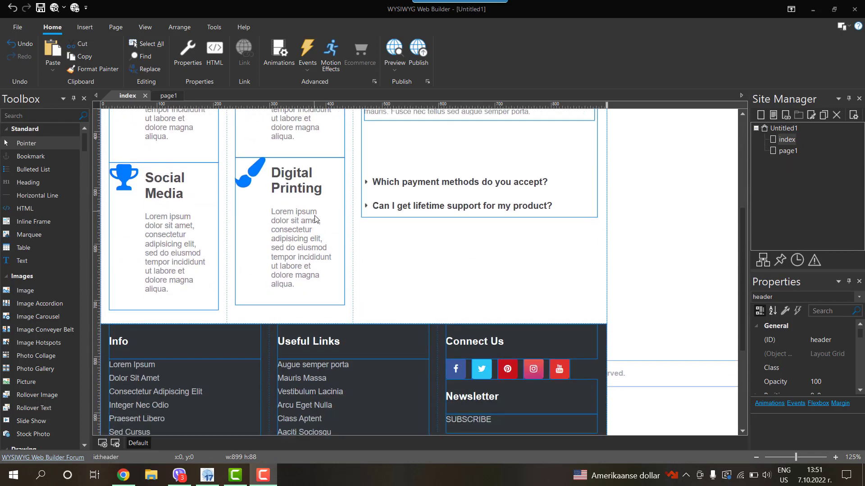
pyautogui.scroll(5, 315, 219)
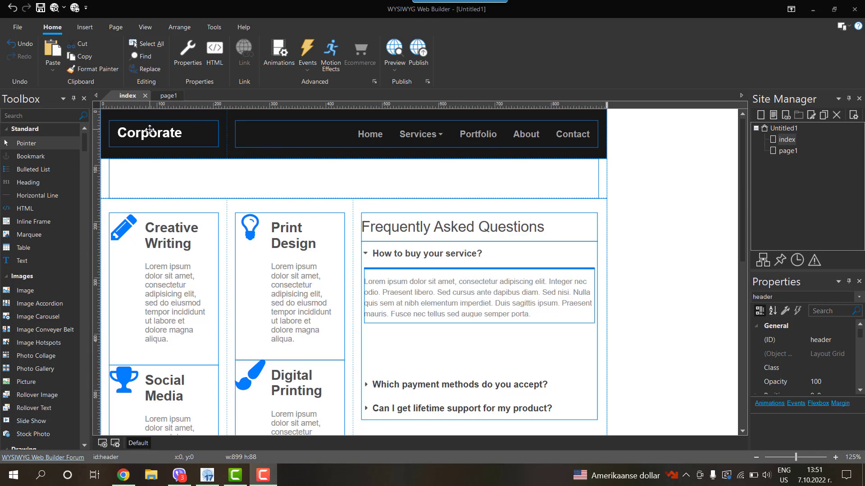
pyautogui.scroll(-3, 243, 153)
pyautogui.scroll(-7, 242, 154)
pyautogui.scroll(10, 296, 312)
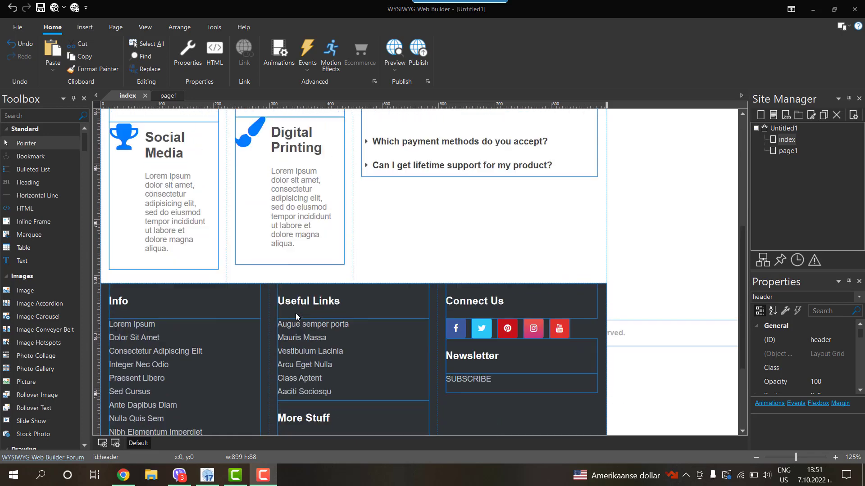
pyautogui.doubleClick(786, 150)
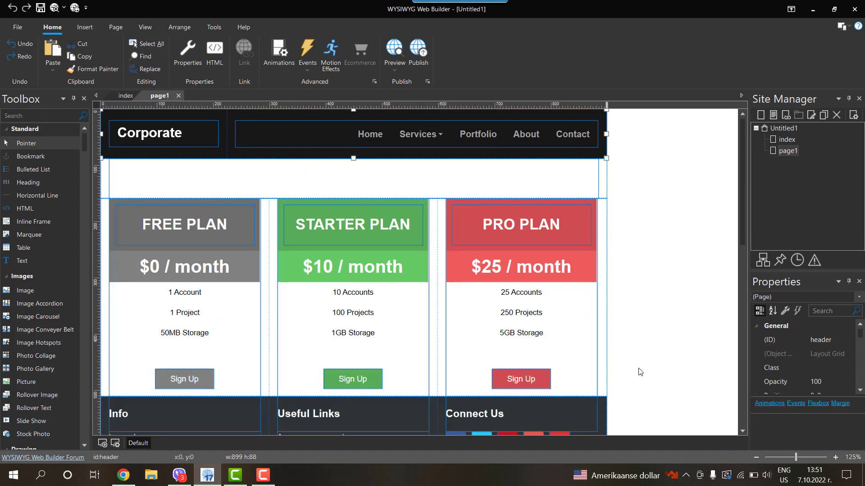
pyautogui.click(650, 415)
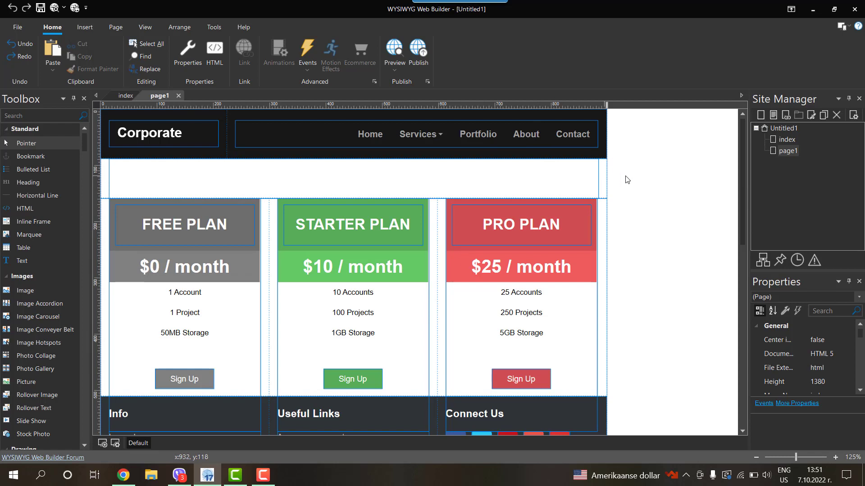
pyautogui.click(601, 116)
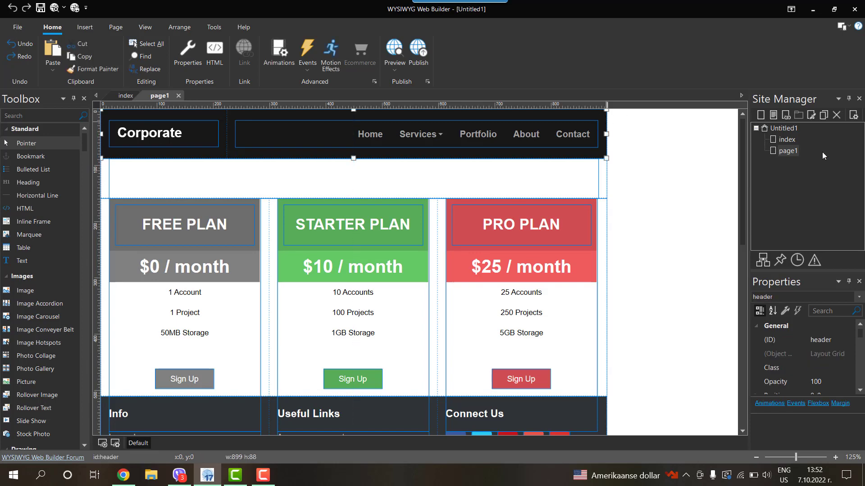
pyautogui.doubleClick(786, 143)
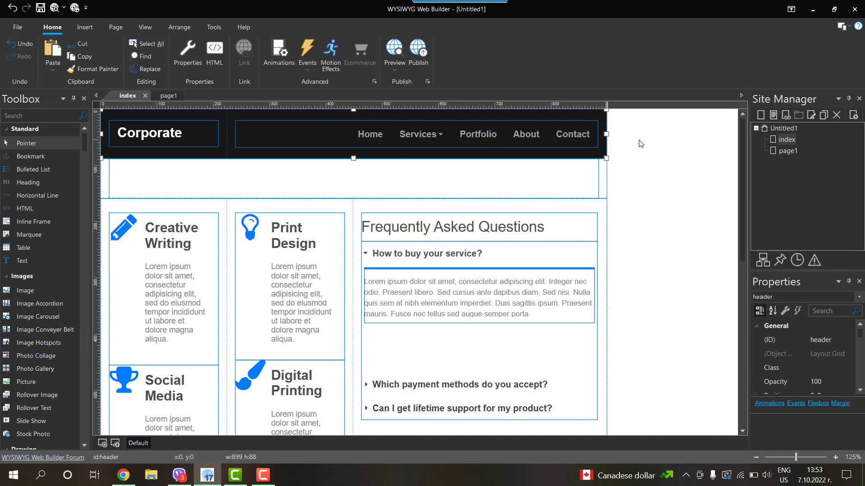
# Add a new blank page to the site and rename it masterpage
pyautogui.click(650, 180)
pyautogui.click(783, 129)
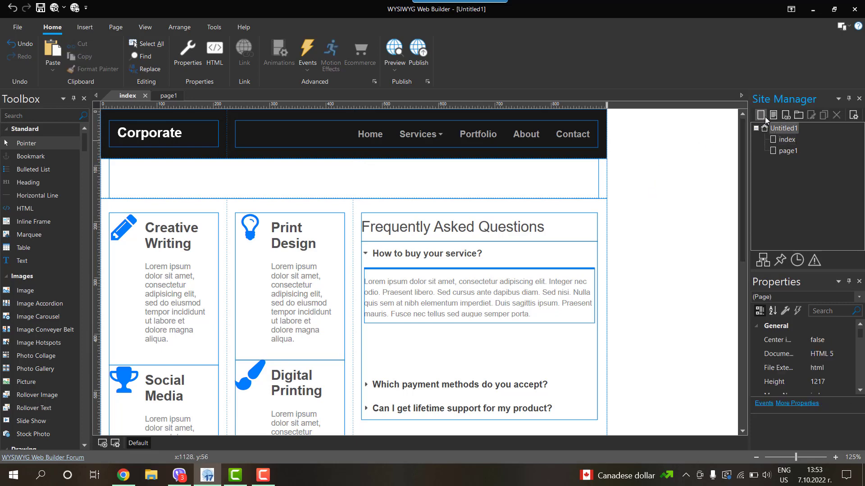
pyautogui.click(761, 116)
pyautogui.rightClick(784, 163)
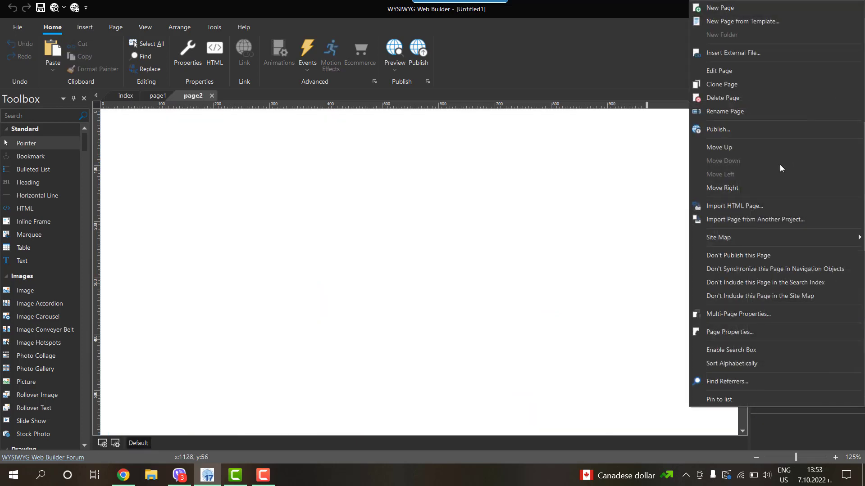
pyautogui.click(715, 112)
pyautogui.write('ma')
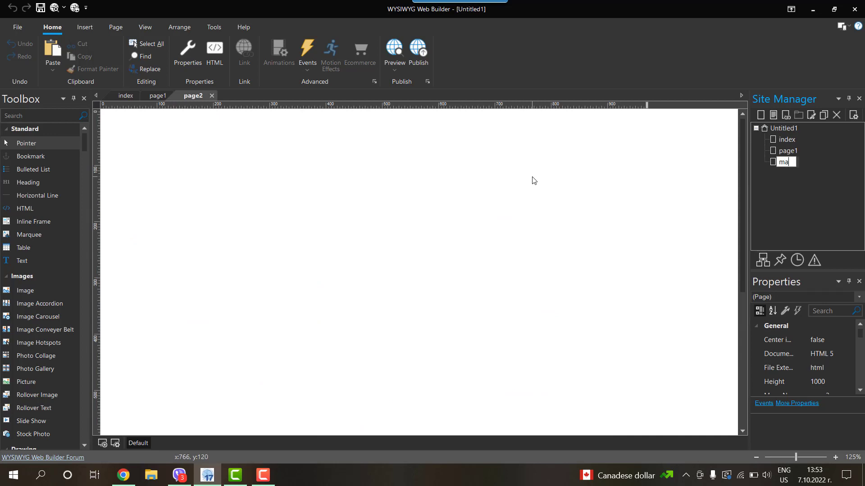
pyautogui.write('sterpage')
pyautogui.press('Return')
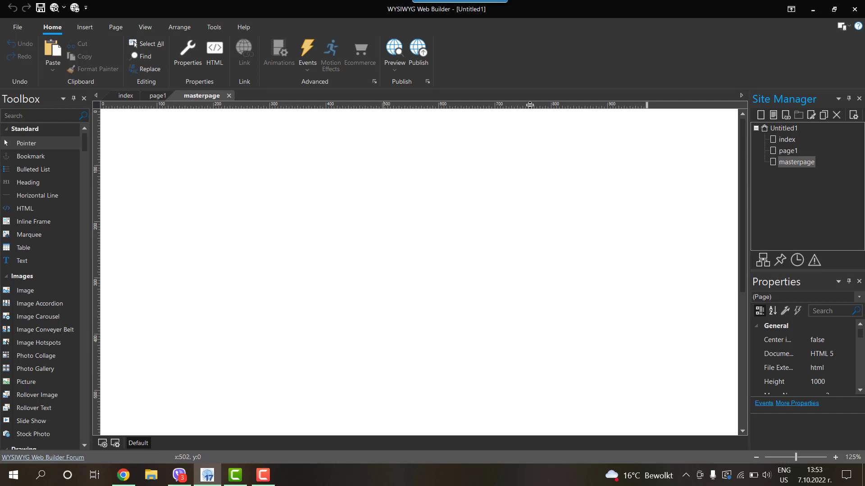
# Check page1's width and set masterpage to the same width of 899 pixels
pyautogui.doubleClick(782, 151)
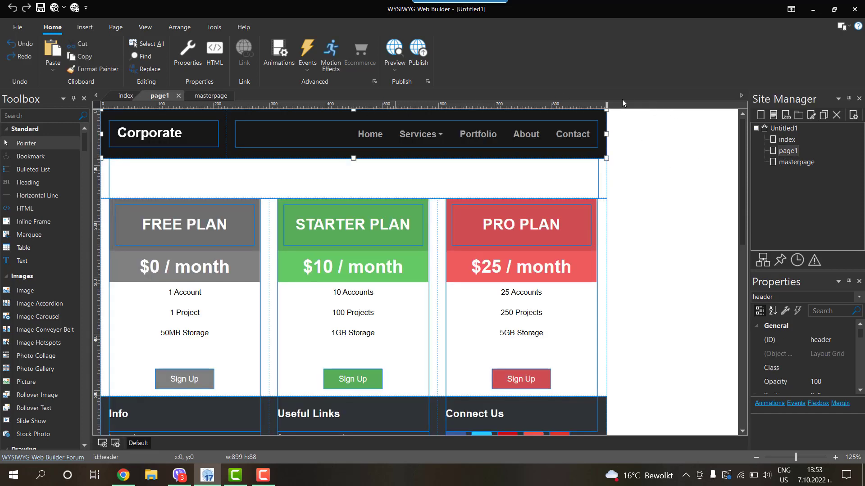
pyautogui.doubleClick(789, 163)
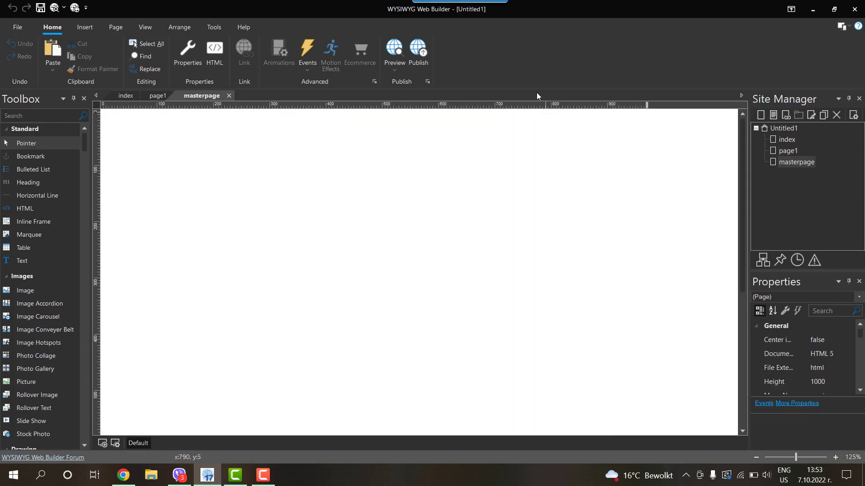
pyautogui.moveTo(641, 104); pyautogui.dragTo(607, 108)
# Exclude masterpage from publishing, navigation object synchronization, the search index and the site map in its page properties
pyautogui.click(785, 312)
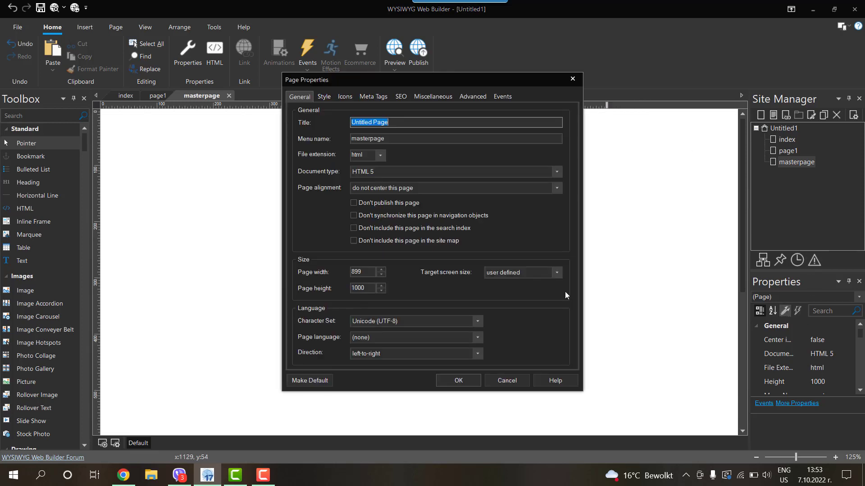
pyautogui.click(354, 202)
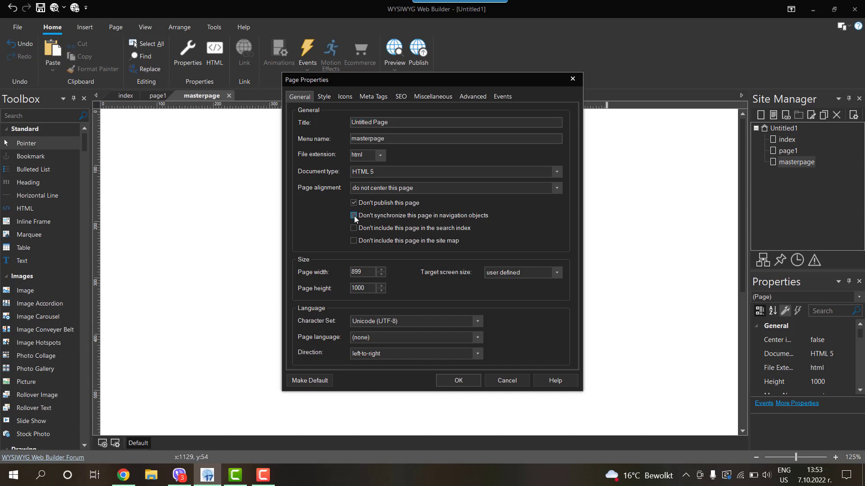
pyautogui.click(354, 215)
pyautogui.click(354, 228)
pyautogui.click(353, 241)
pyautogui.click(456, 381)
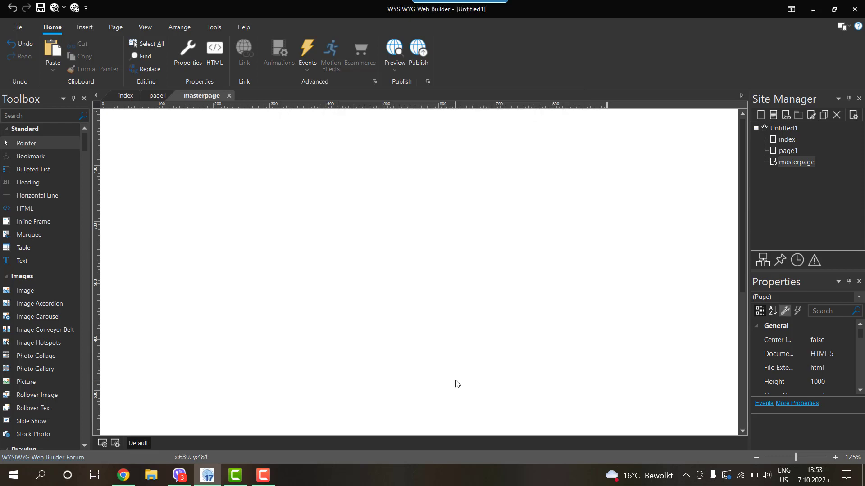
# Copy the header layout grid from page1 into masterpage
pyautogui.doubleClick(793, 151)
pyautogui.click(603, 135)
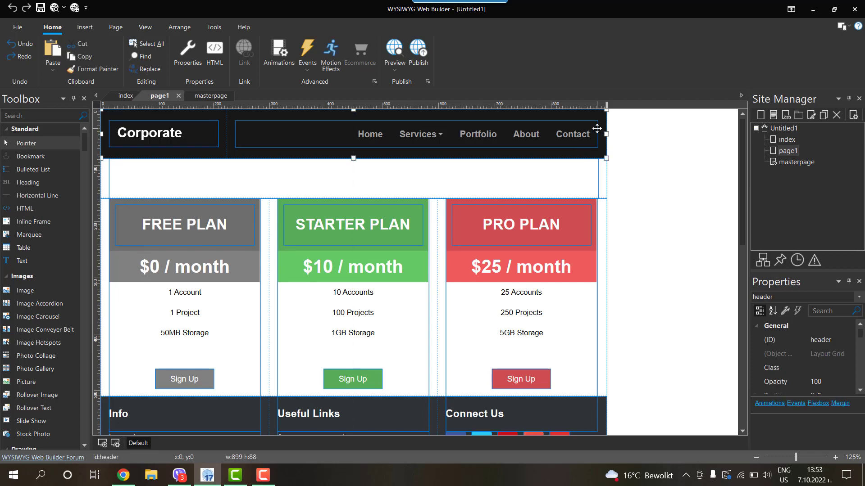
pyautogui.doubleClick(795, 162)
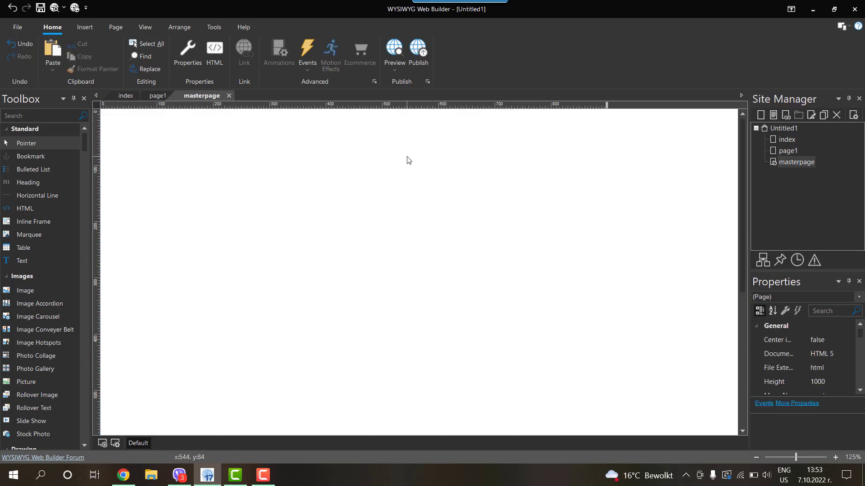
# Copy the footer_top layout grid from page1 into masterpage, directly below the header
pyautogui.doubleClick(790, 150)
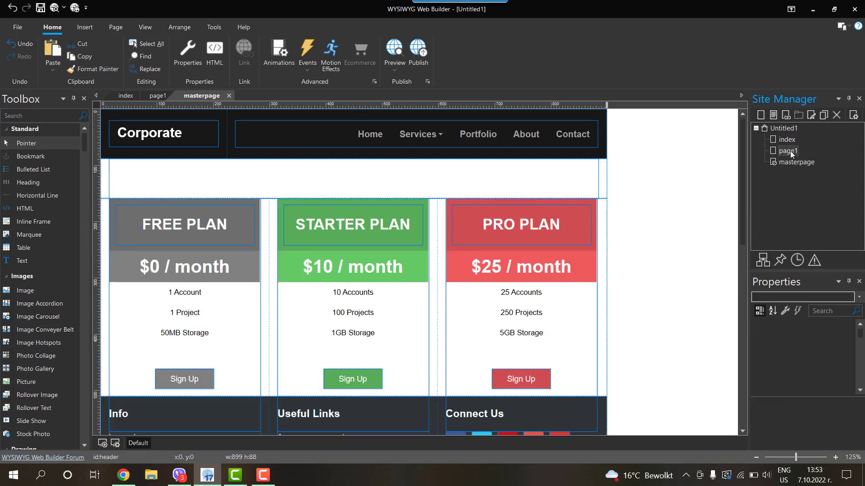
pyautogui.scroll(-3, 627, 311)
pyautogui.click(603, 272)
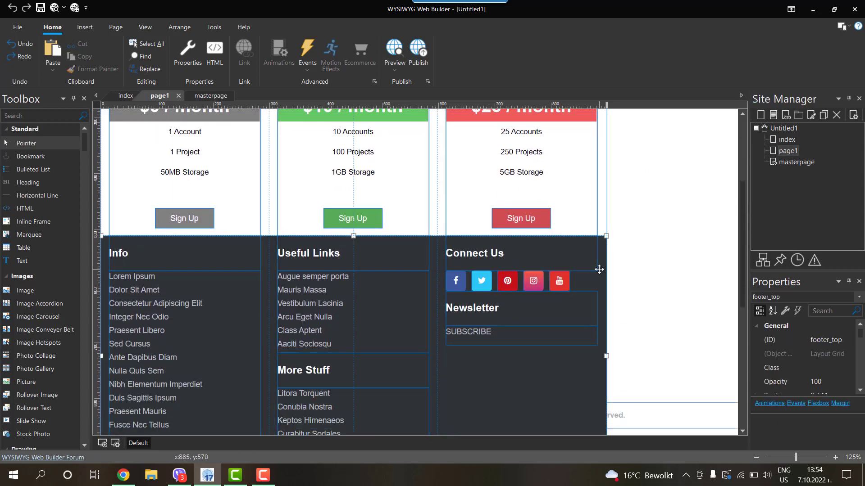
pyautogui.doubleClick(786, 163)
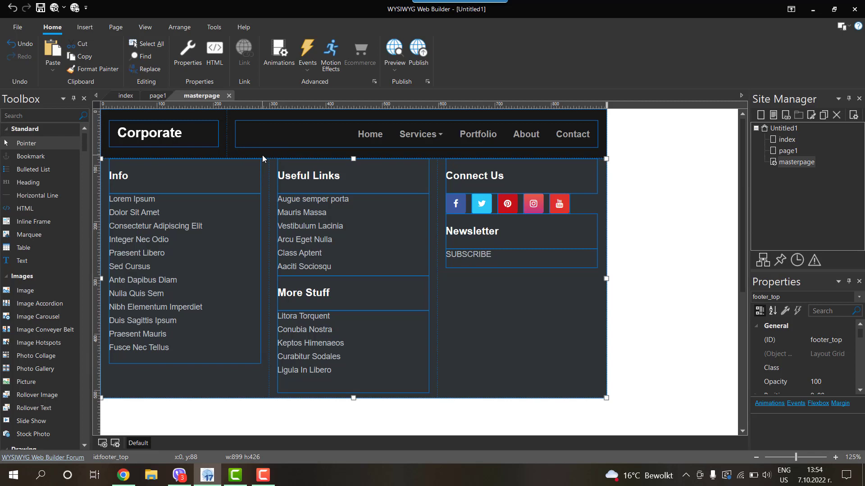
# Place a Content Place Holder below masterpage's footer and enlarge it to about 405 by 167 pixels
pyautogui.click(14, 116)
pyautogui.click(15, 116)
pyautogui.write('place')
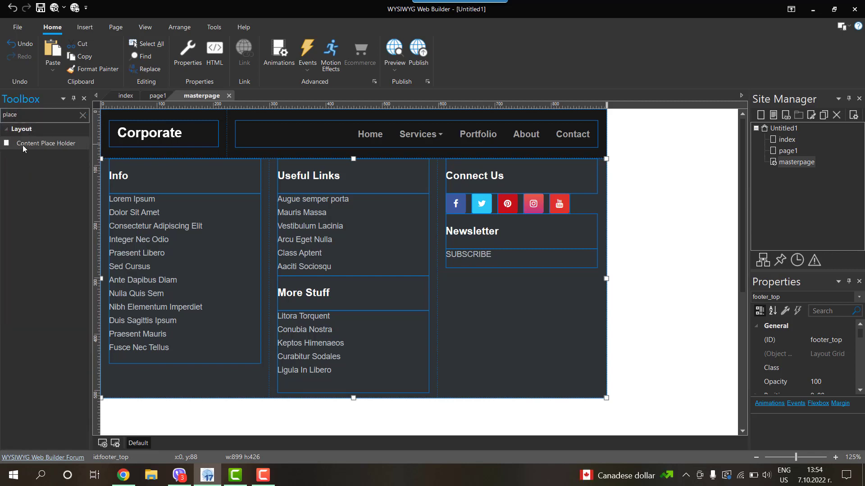
pyautogui.moveTo(46, 142); pyautogui.dragTo(276, 407)
pyautogui.scroll(-3, 304, 337)
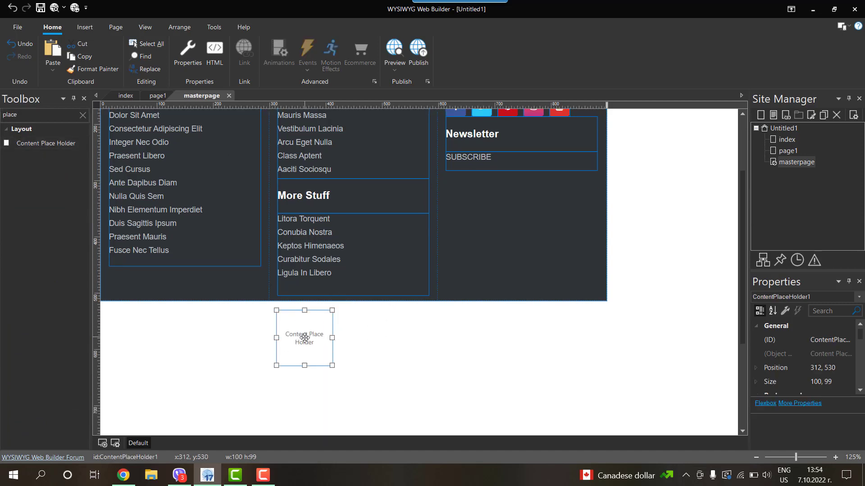
pyautogui.moveTo(304, 338); pyautogui.dragTo(209, 344)
pyautogui.moveTo(237, 372); pyautogui.dragTo(408, 410)
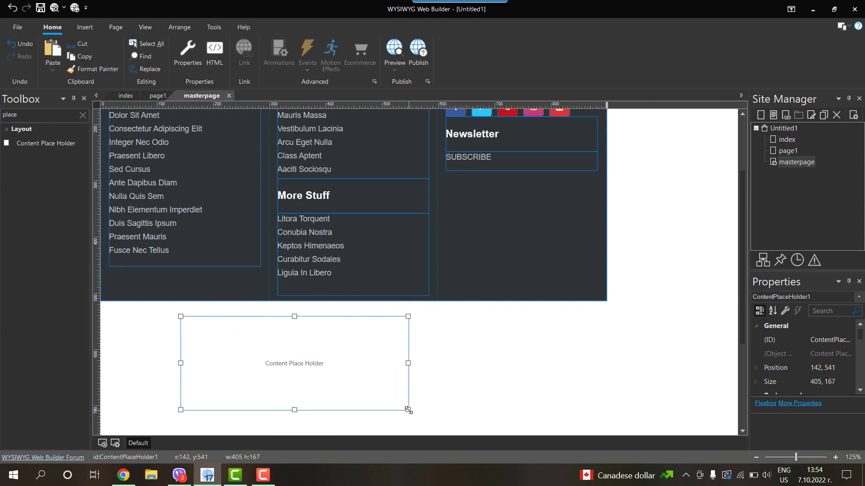
# Set the Content Place Holder's overflow to floating and its background color to Transparent
pyautogui.doubleClick(294, 363)
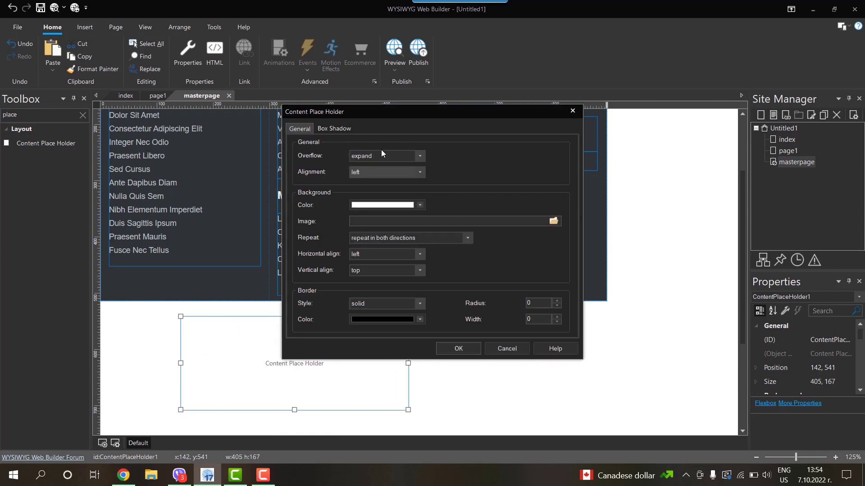
pyautogui.click(369, 156)
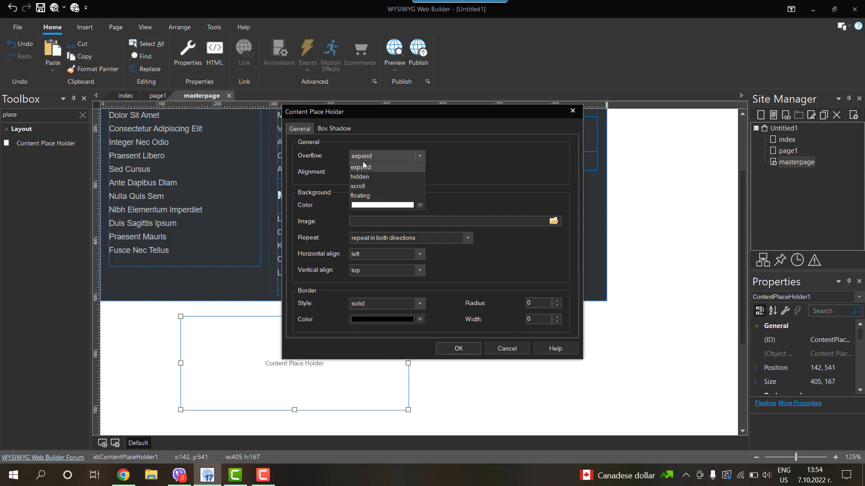
pyautogui.click(367, 197)
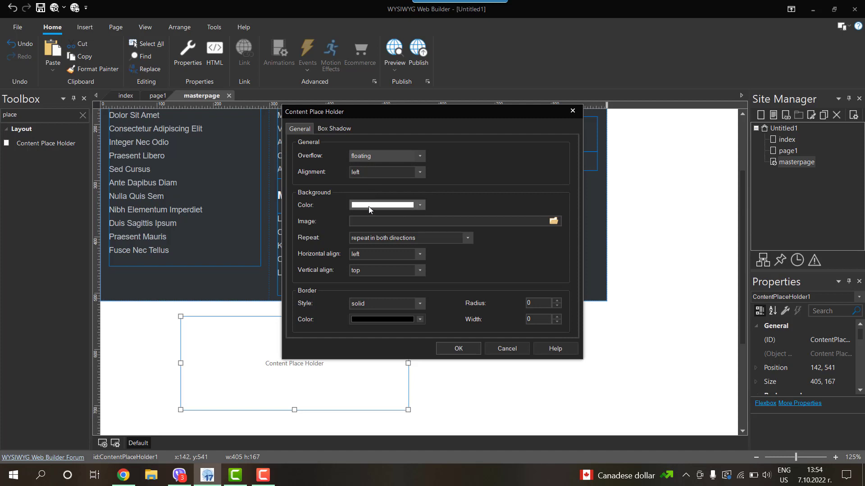
pyautogui.click(368, 206)
pyautogui.click(436, 219)
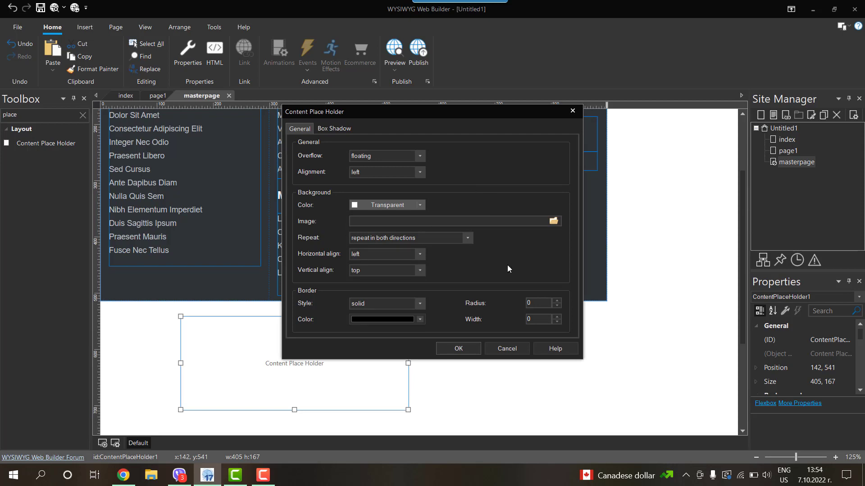
pyautogui.click(458, 348)
# Move the Content Place Holder up between the header and the footer and enlarge its height to about 346 pixels
pyautogui.scroll(-3, 370, 326)
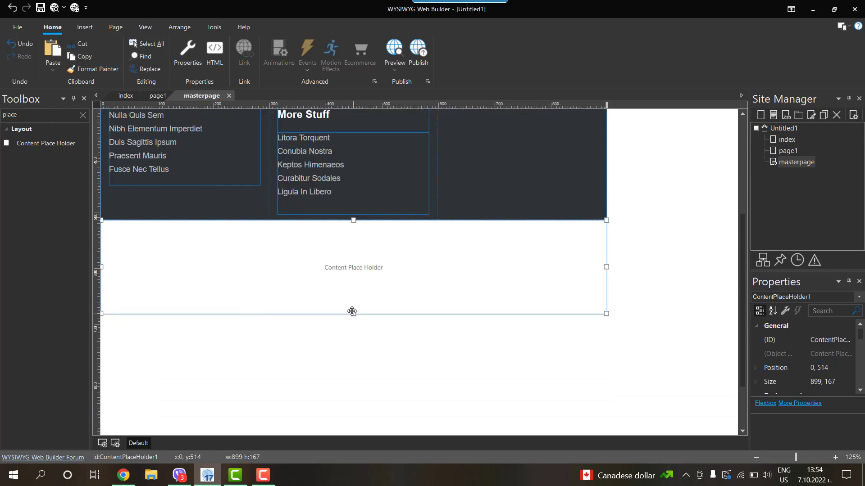
pyautogui.moveTo(354, 313); pyautogui.dragTo(358, 378)
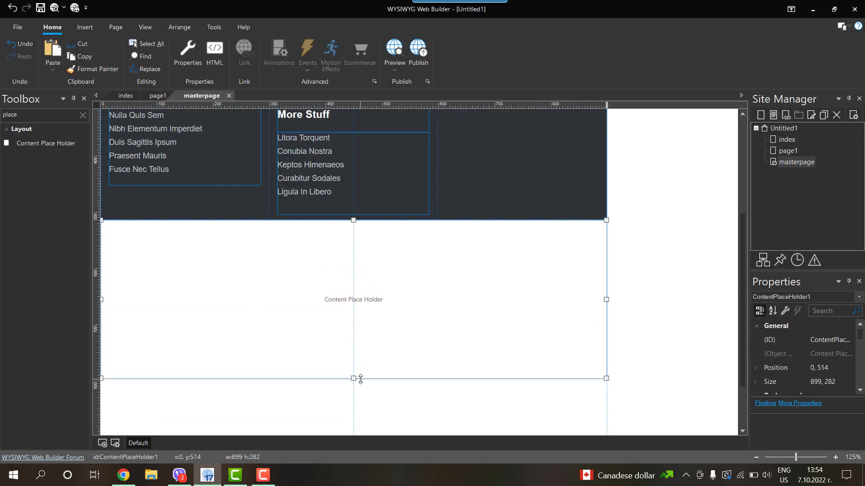
pyautogui.scroll(6, 429, 303)
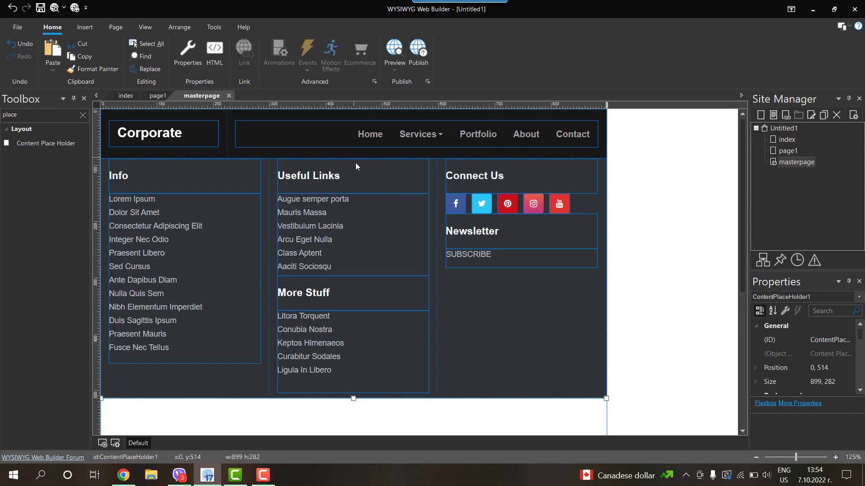
pyautogui.scroll(-6, 361, 167)
pyautogui.rightClick(395, 241)
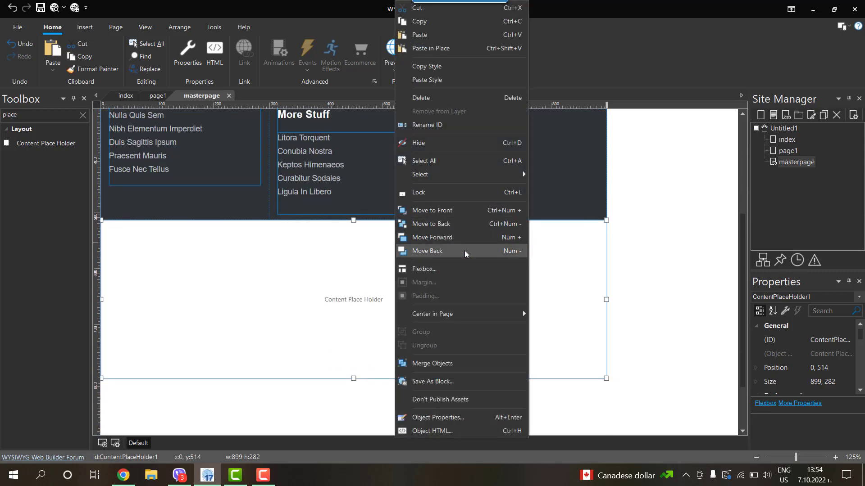
pyautogui.click(574, 251)
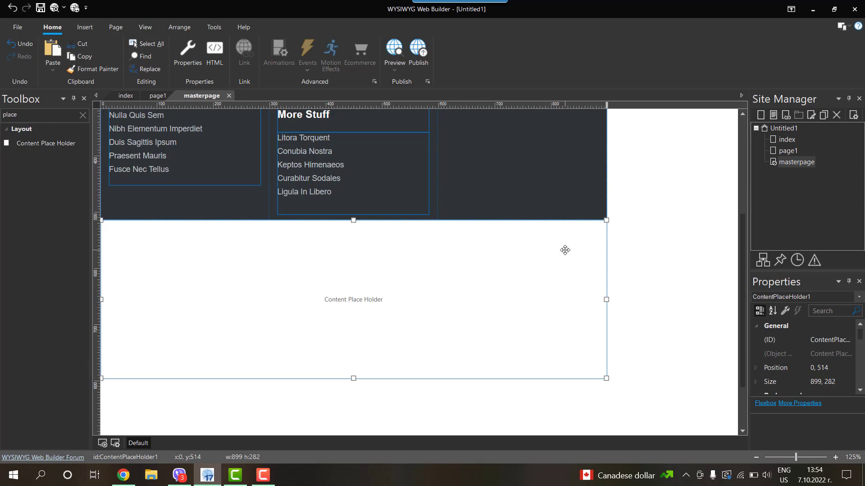
pyautogui.press('Up')
pyautogui.scroll(9, 654, 241)
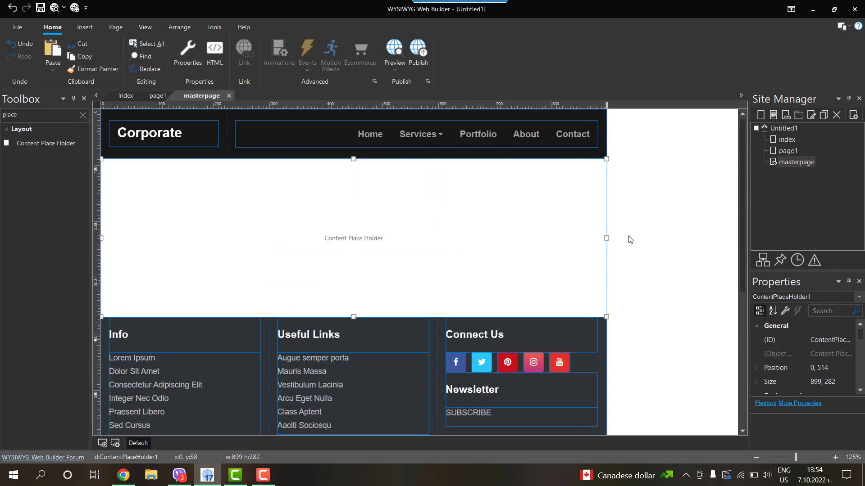
pyautogui.moveTo(353, 316); pyautogui.dragTo(354, 353)
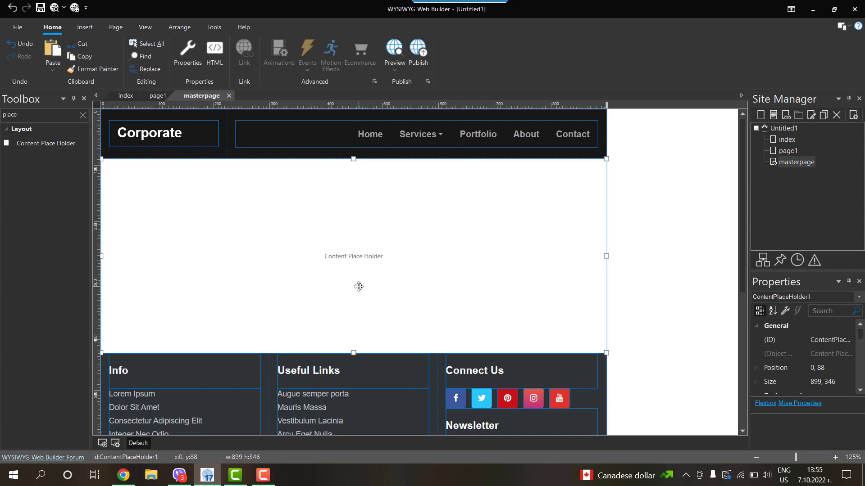
# Preview page1 in the browser and look over its header, pricing plans and footer
pyautogui.doubleClick(787, 151)
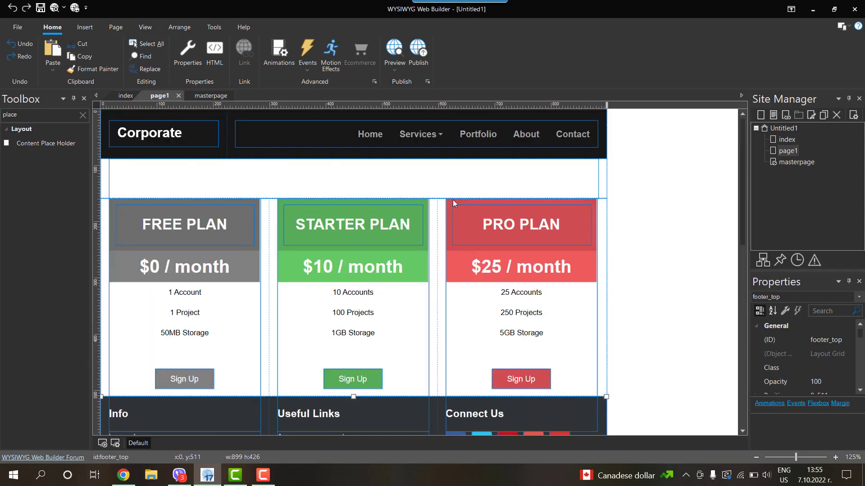
pyautogui.click(55, 9)
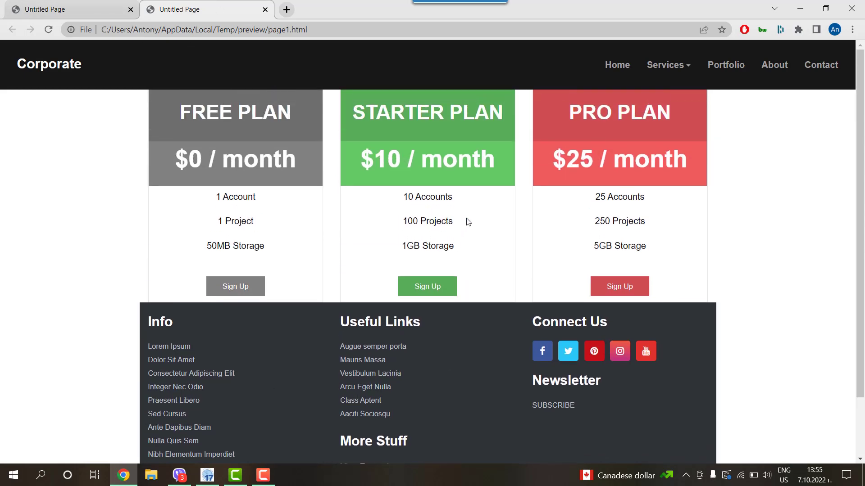
pyautogui.scroll(-2, 450, 127)
pyautogui.scroll(2, 510, 136)
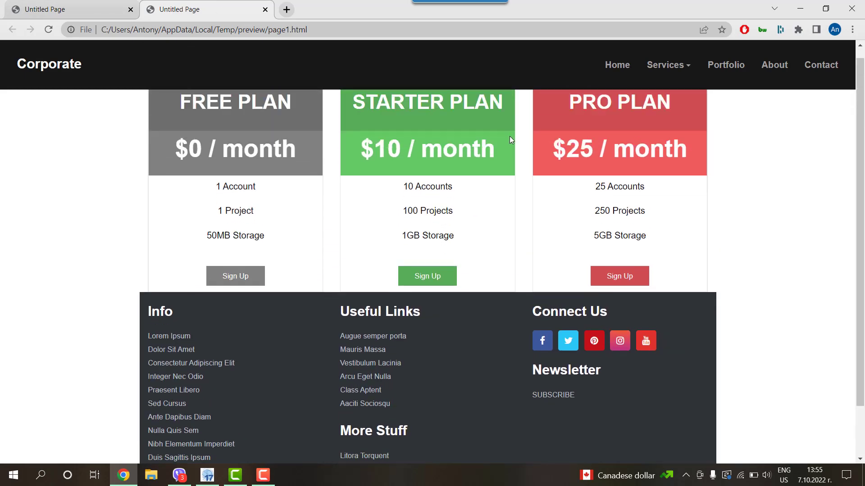
pyautogui.click(800, 9)
# Preview the index page in the browser and close the surplus preview tabs
pyautogui.doubleClick(783, 140)
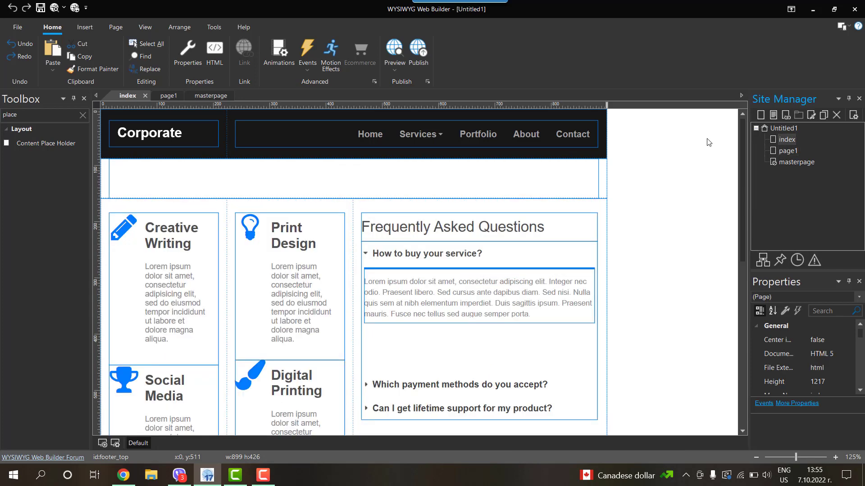
pyautogui.click(74, 7)
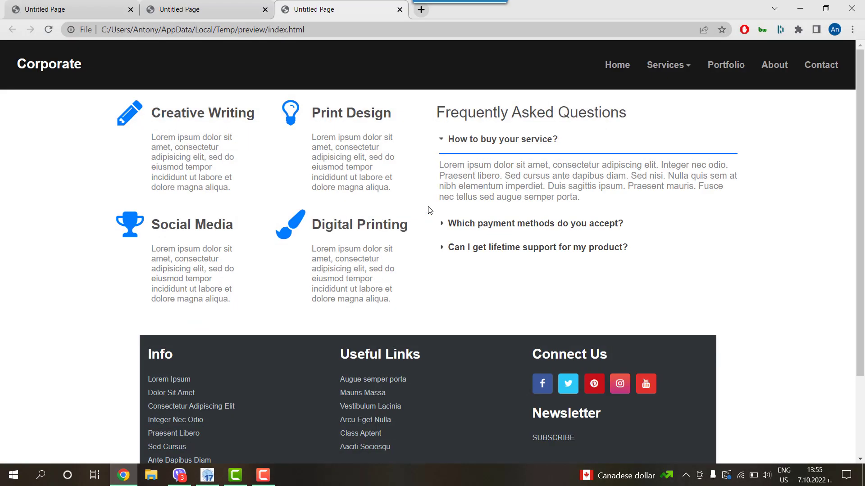
pyautogui.click(264, 9)
pyautogui.click(265, 9)
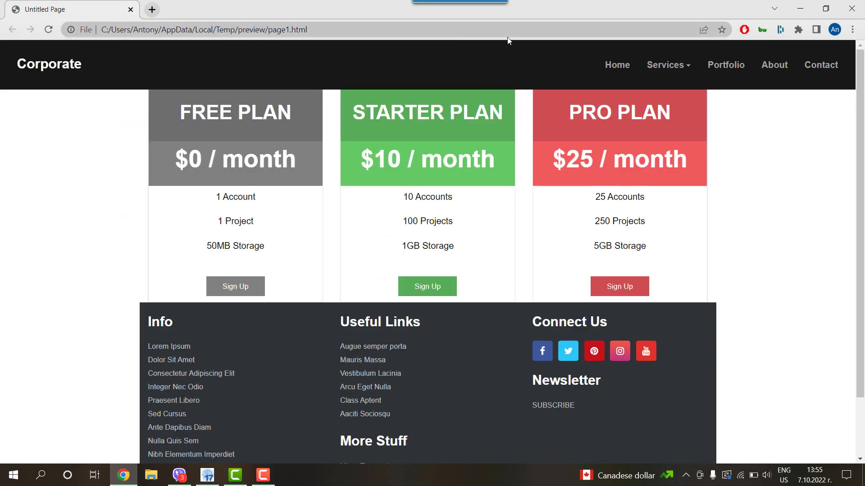
pyautogui.click(799, 9)
# Delete the header and footer layout grids from the index page, since masterpage already contains them
pyautogui.scroll(-3, 615, 219)
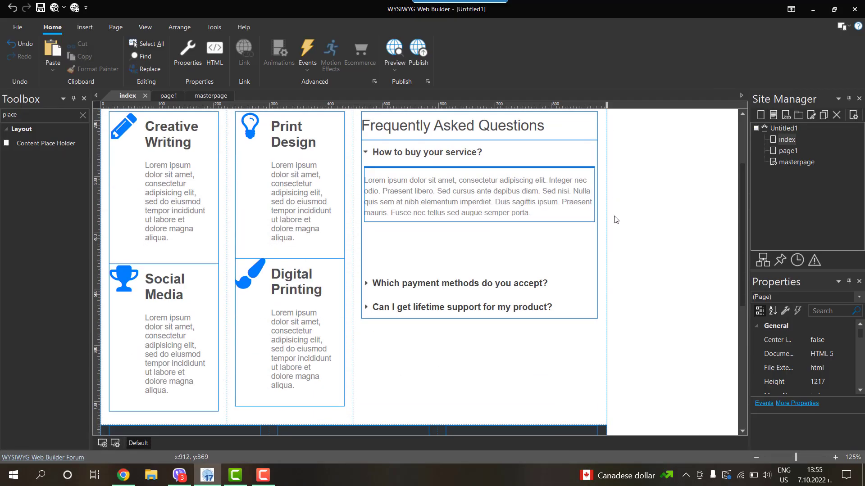
pyautogui.scroll(1, 615, 219)
pyautogui.scroll(2, 615, 220)
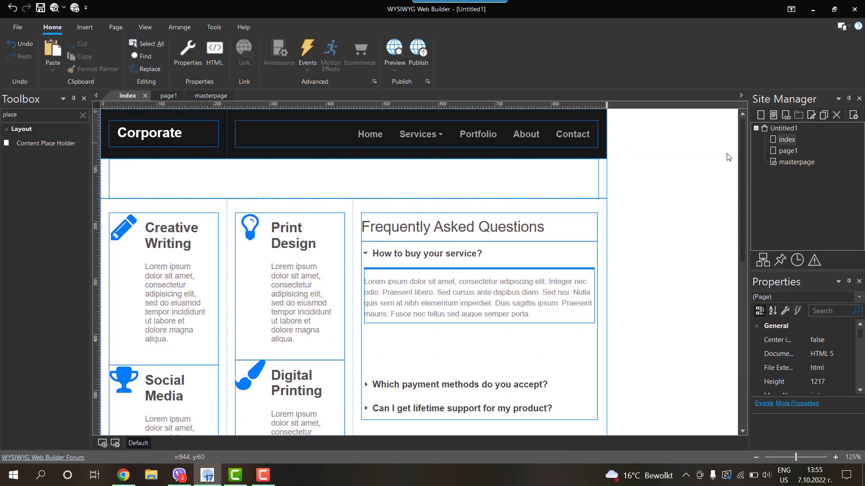
pyautogui.click(604, 127)
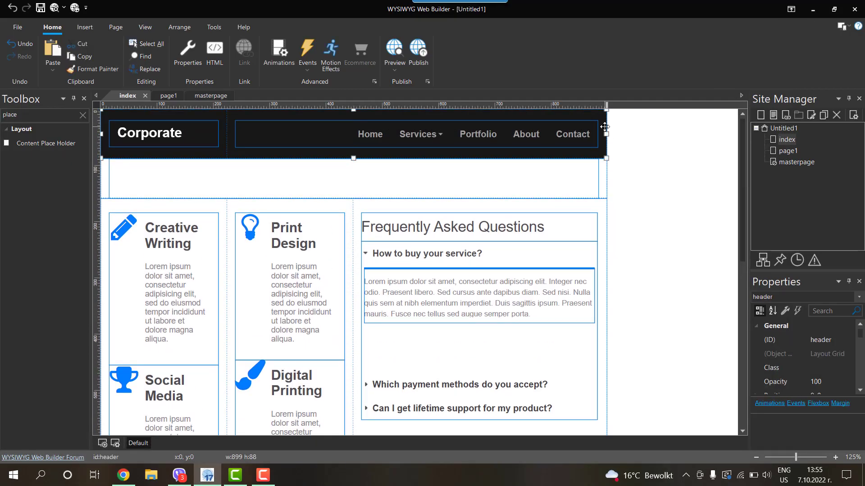
pyautogui.doubleClick(788, 162)
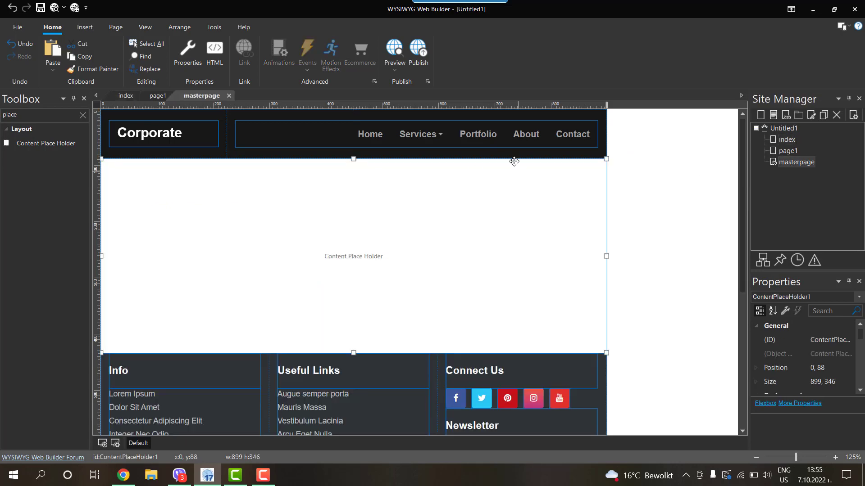
pyautogui.click(788, 141)
pyautogui.doubleClick(789, 142)
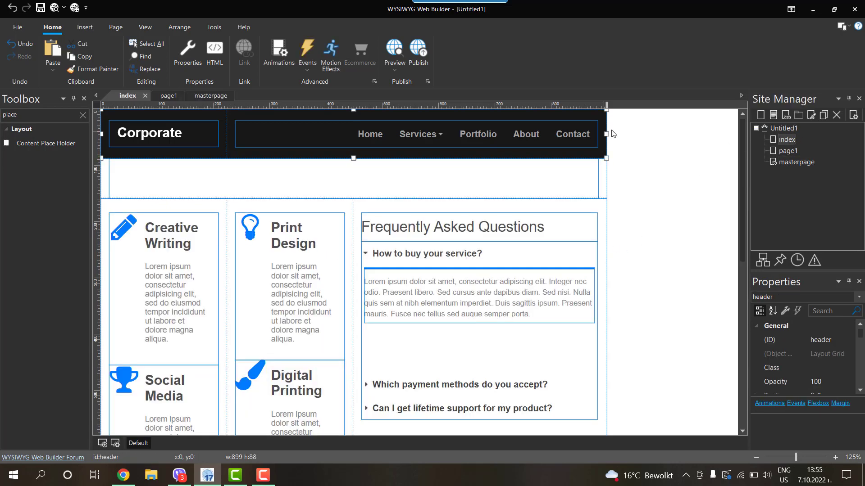
pyautogui.press('Delete')
pyautogui.scroll(-12, 616, 157)
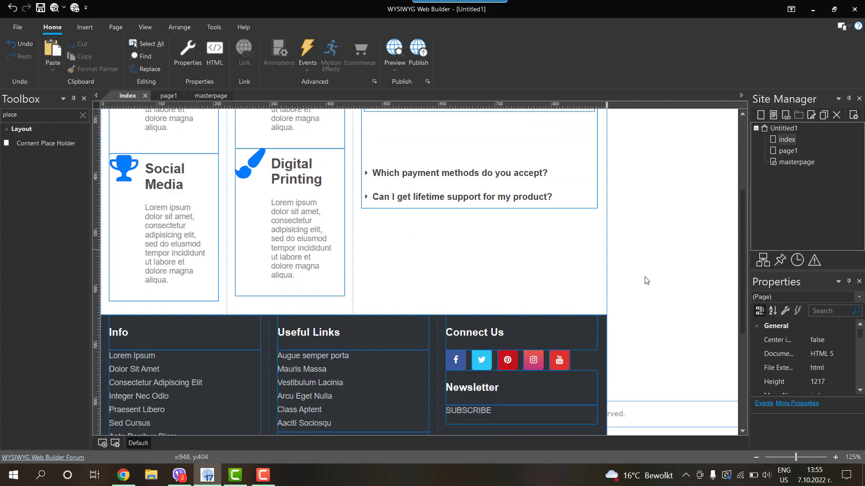
pyautogui.press('Delete')
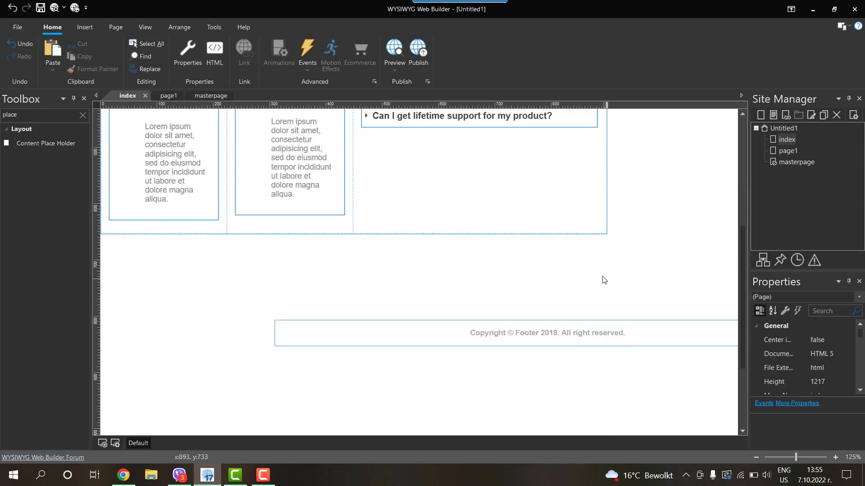
# Delete the header and footer_top layout grids from page1
pyautogui.doubleClick(788, 151)
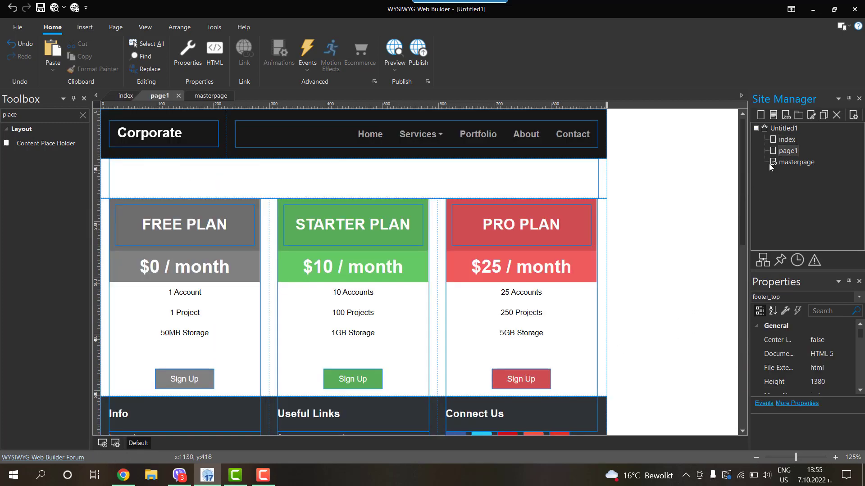
pyautogui.click(664, 189)
pyautogui.scroll(-3, 663, 189)
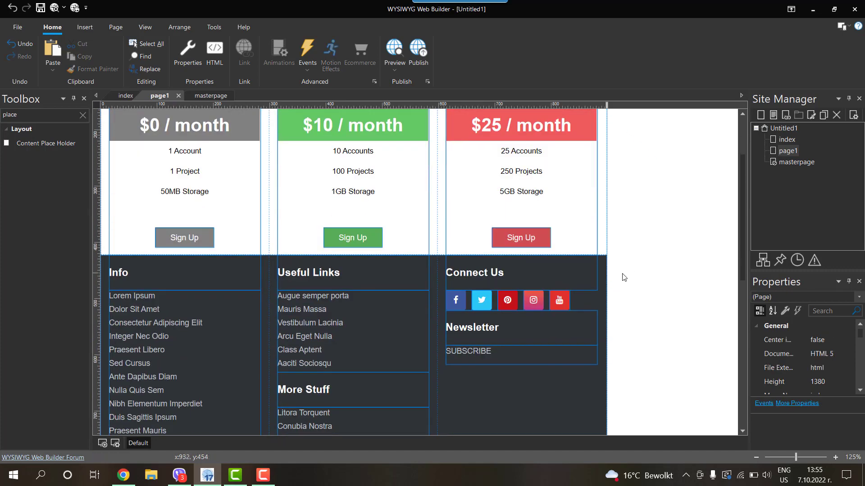
pyautogui.click(603, 270)
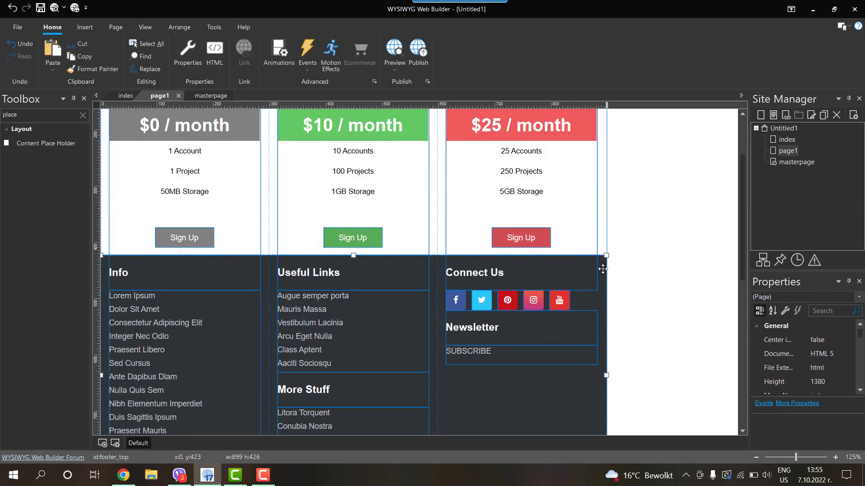
pyautogui.press('Delete')
pyautogui.scroll(2, 647, 249)
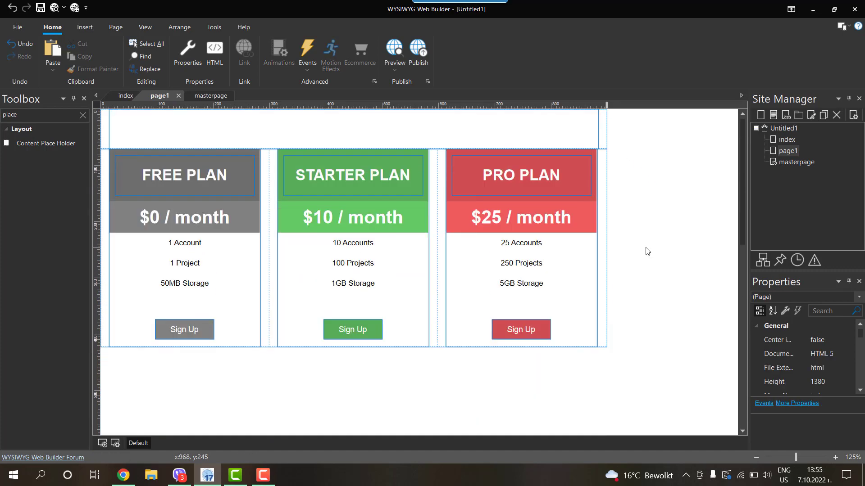
# Assign /masterpage as the index page's master page with the type Master Frame (requires content place holder)
pyautogui.doubleClick(794, 139)
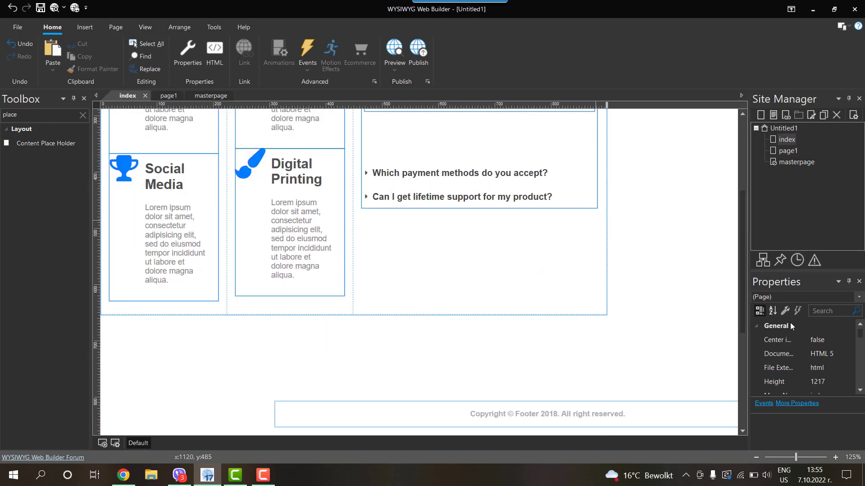
pyautogui.click(785, 311)
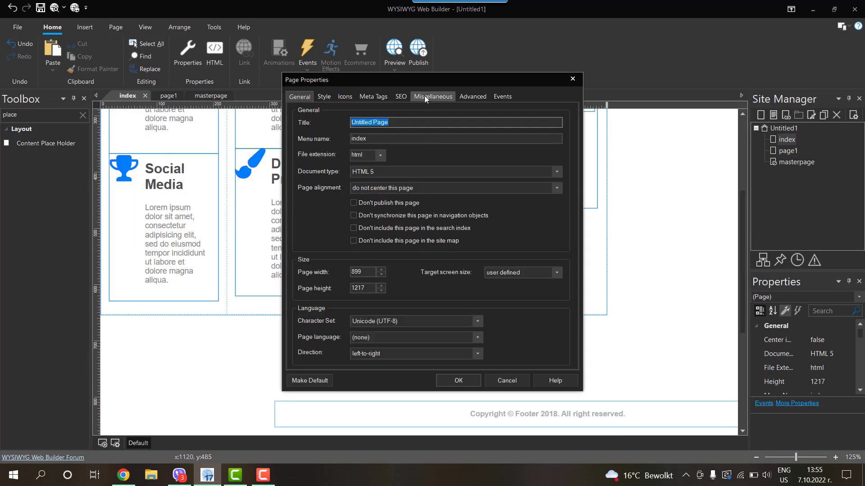
pyautogui.click(425, 97)
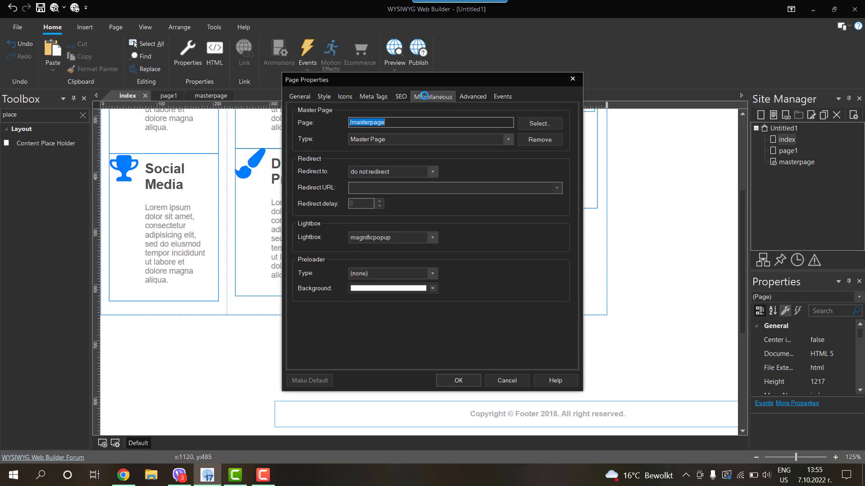
pyautogui.doubleClick(491, 124)
pyautogui.click(491, 124)
pyautogui.moveTo(549, 117); pyautogui.dragTo(232, 129)
pyautogui.click(523, 124)
pyautogui.doubleClick(344, 180)
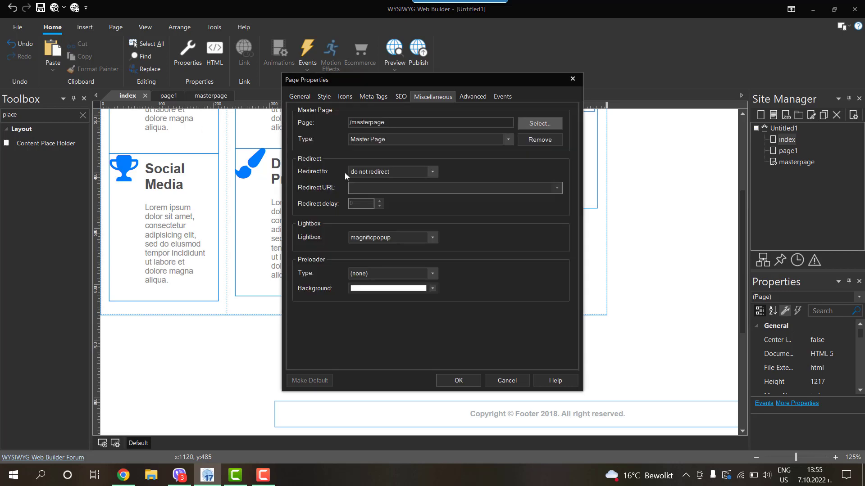
pyautogui.click(479, 140)
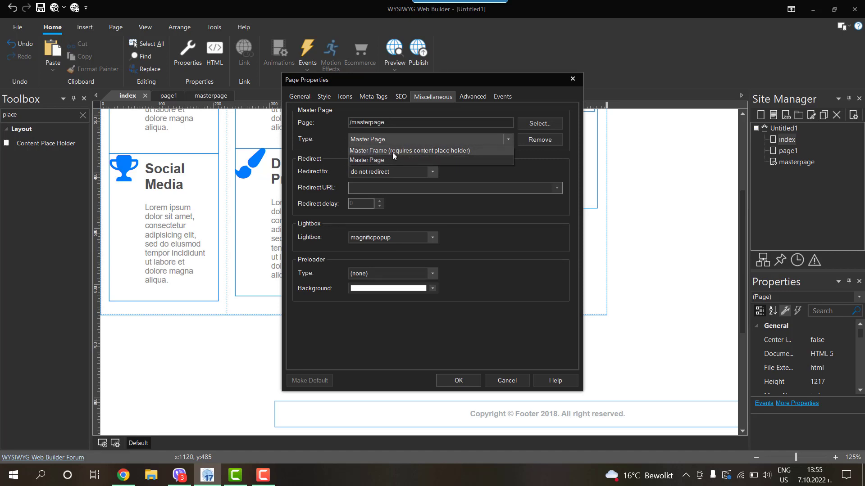
pyautogui.click(456, 152)
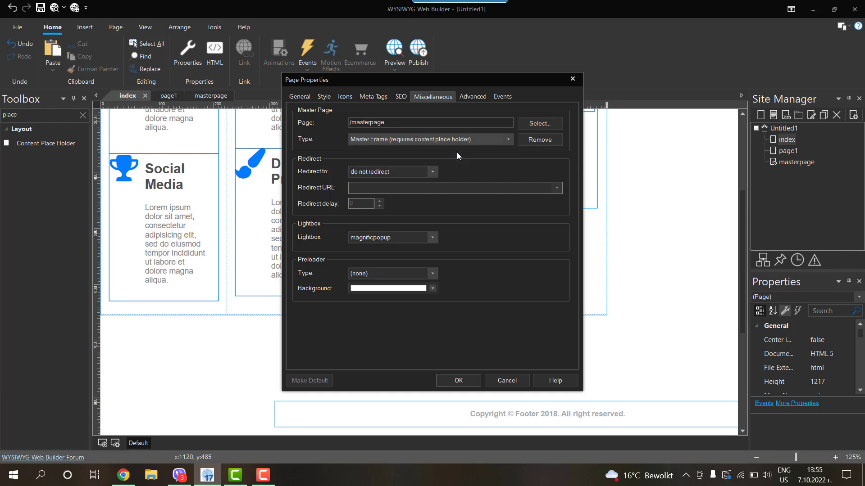
pyautogui.click(463, 381)
# Assign /masterpage as page1's master page with the type Master Frame (requires content place holder)
pyautogui.doubleClick(787, 152)
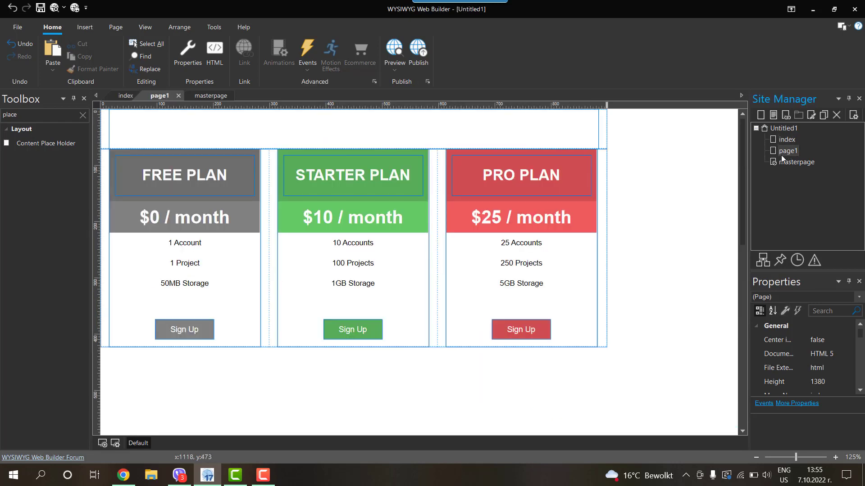
pyautogui.click(785, 311)
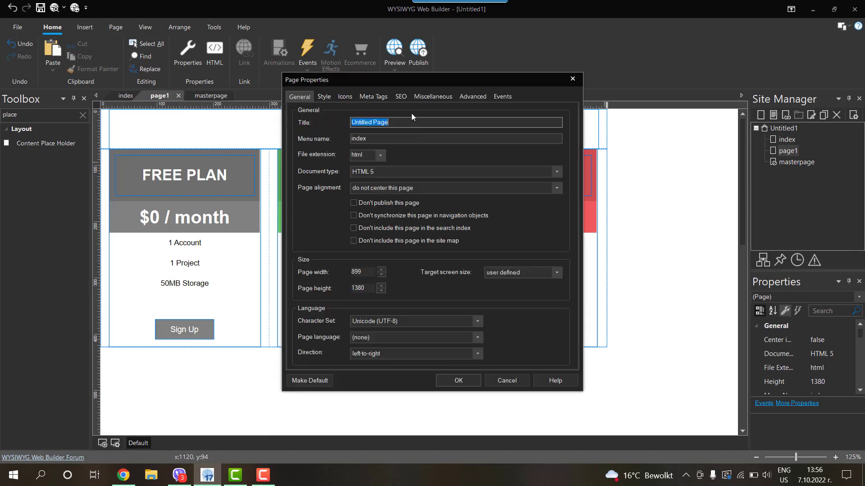
pyautogui.click(433, 96)
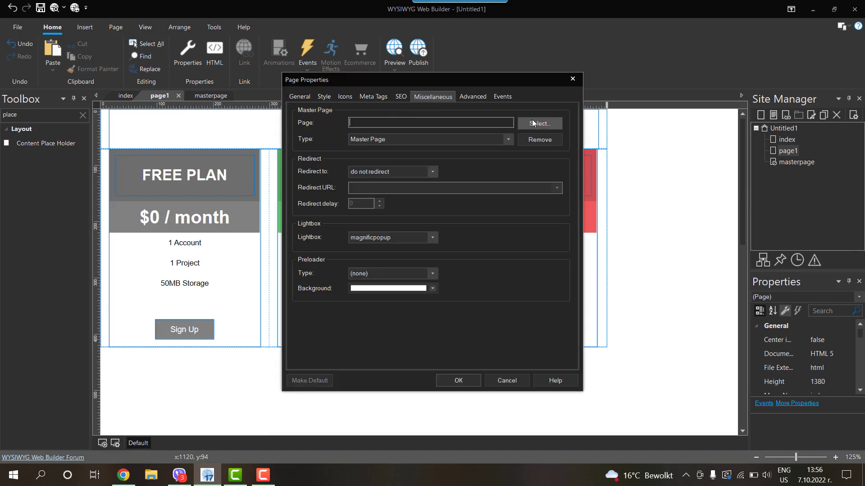
pyautogui.click(550, 123)
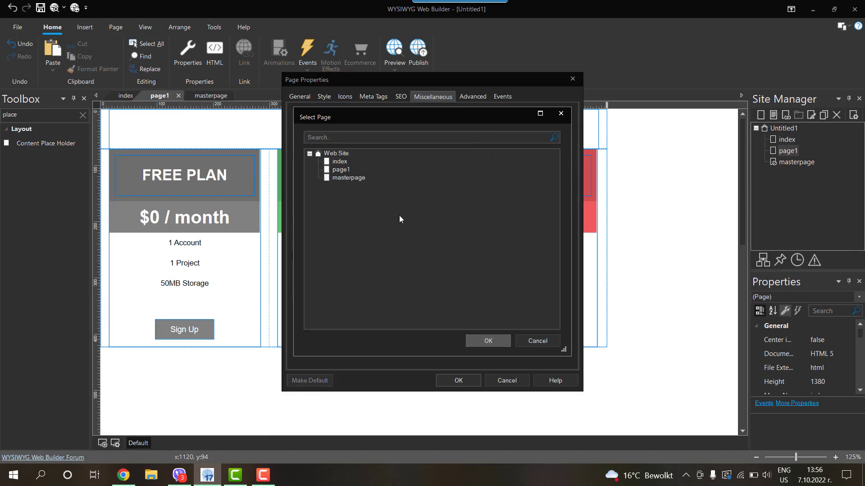
pyautogui.doubleClick(351, 179)
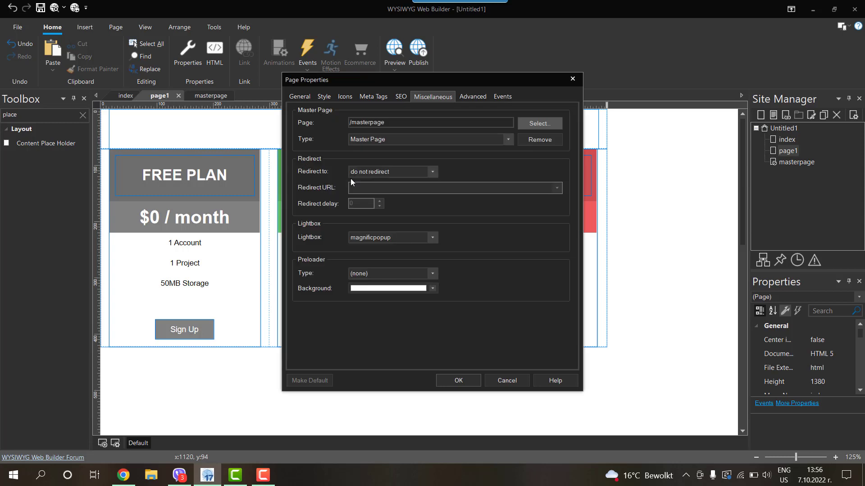
pyautogui.click(452, 139)
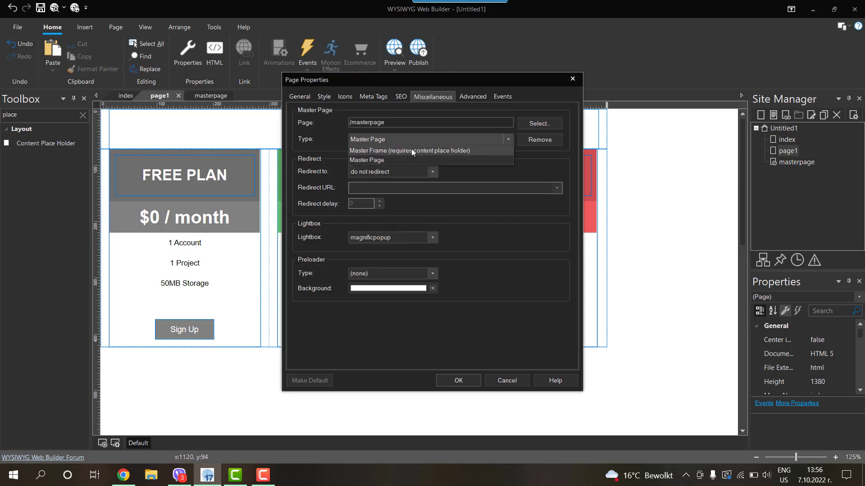
pyautogui.click(377, 151)
pyautogui.click(457, 381)
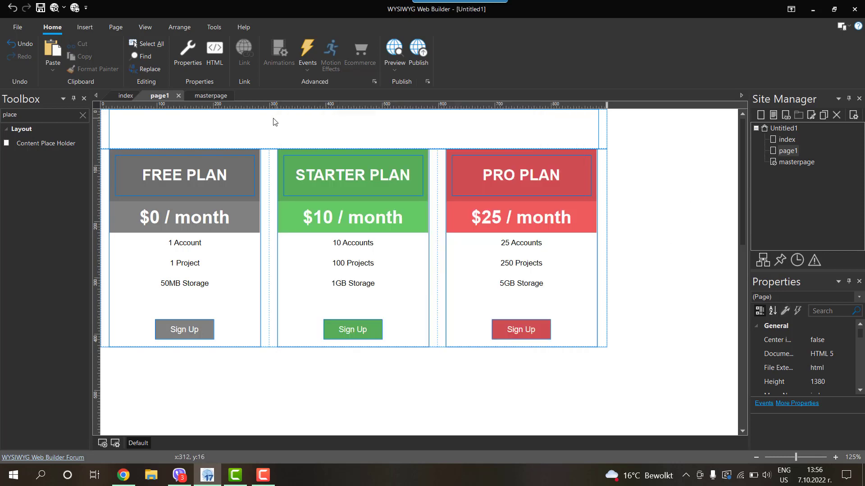
# Clear the toolbox search and preview page1 with its master frame in the browser
pyautogui.click(83, 115)
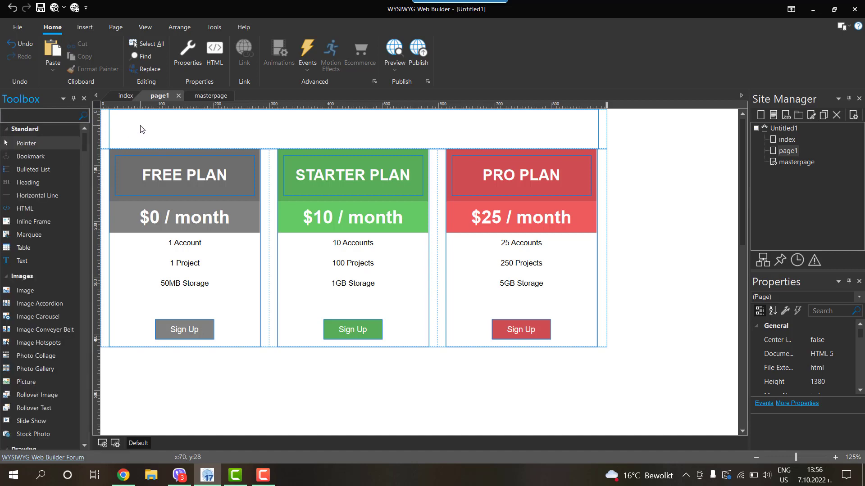
pyautogui.click(612, 132)
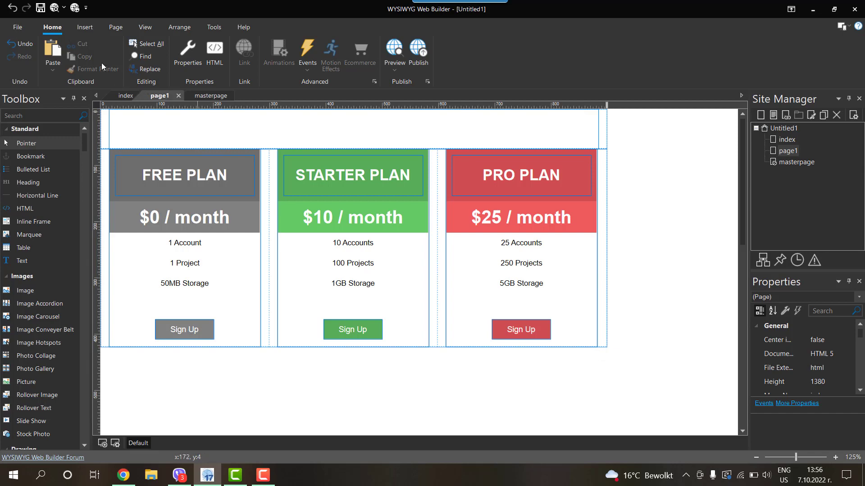
pyautogui.click(55, 8)
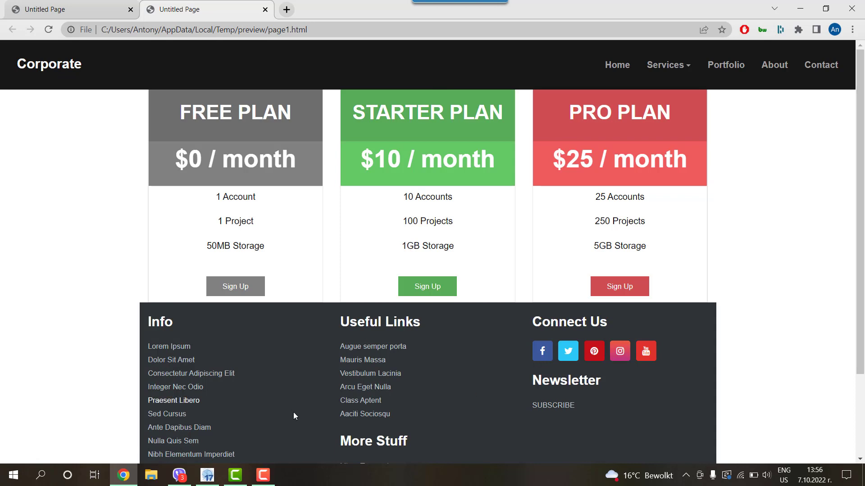
pyautogui.click(207, 475)
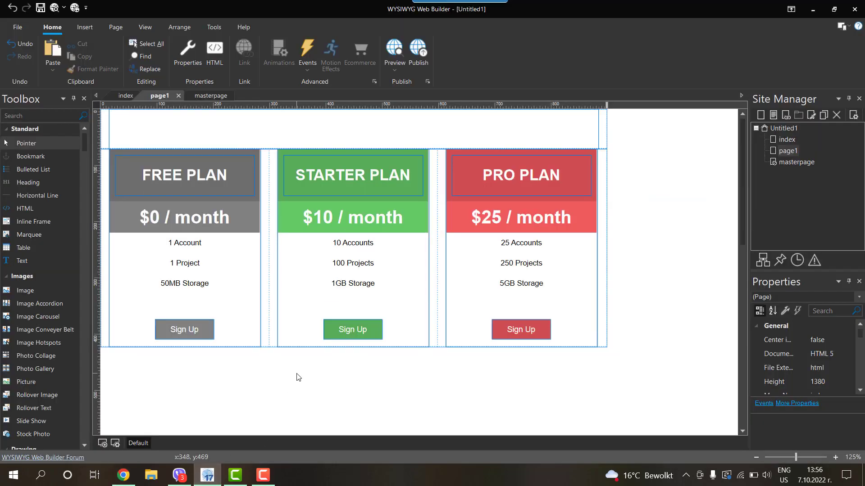
# Open masterpage in the editor
pyautogui.click(789, 163)
pyautogui.doubleClick(789, 163)
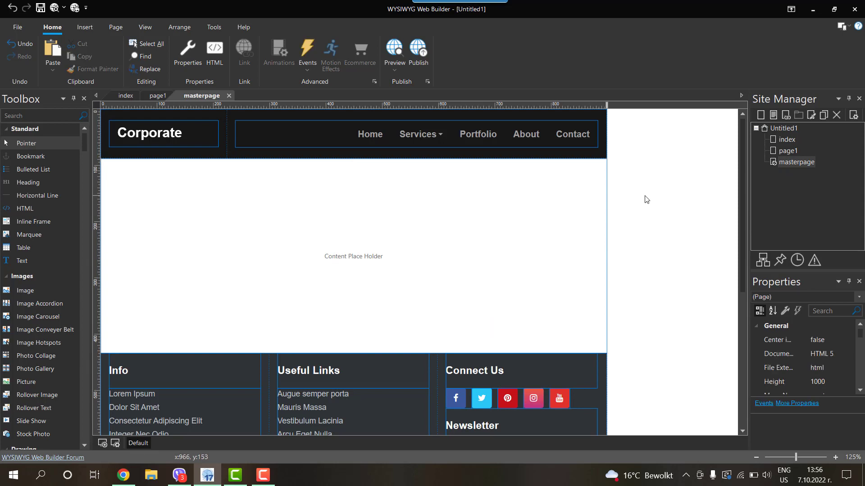